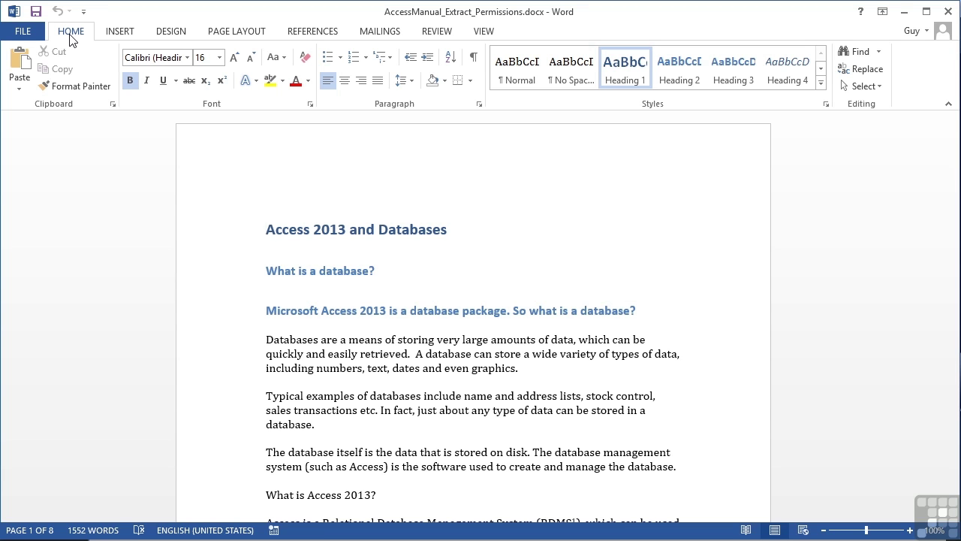
# - Open the Restrict Editing pane from the Review tab's Protect group
pyautogui.click(442, 36)
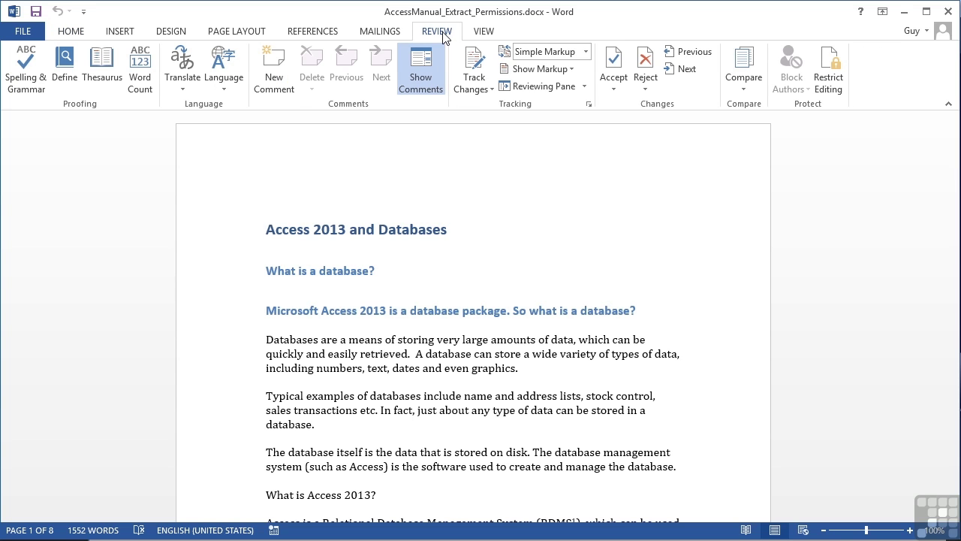
pyautogui.click(829, 68)
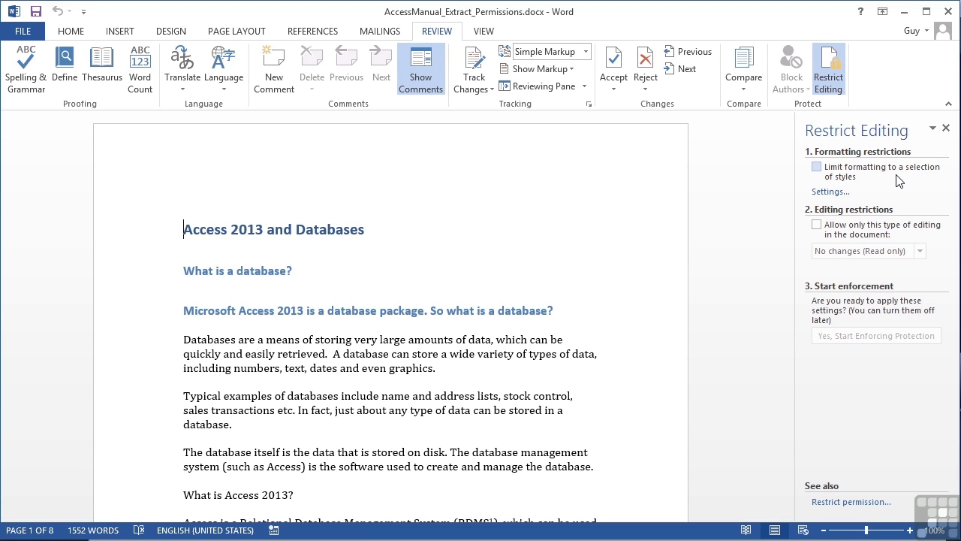
# - Tick 'Limit formatting to a selection of styles', trying Recommended Minimum and None in Settings, then cancel
pyautogui.click(818, 170)
pyautogui.click(828, 193)
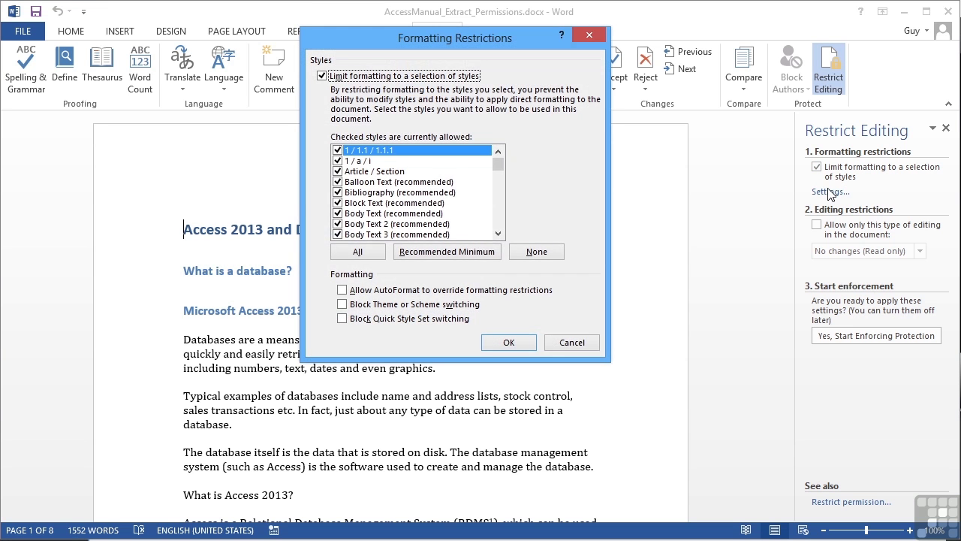
pyautogui.moveTo(500, 165)
pyautogui.mouseDown()
pyautogui.moveTo(499, 225)
pyautogui.moveTo(497, 154)
pyautogui.mouseUp()
pyautogui.click(437, 255)
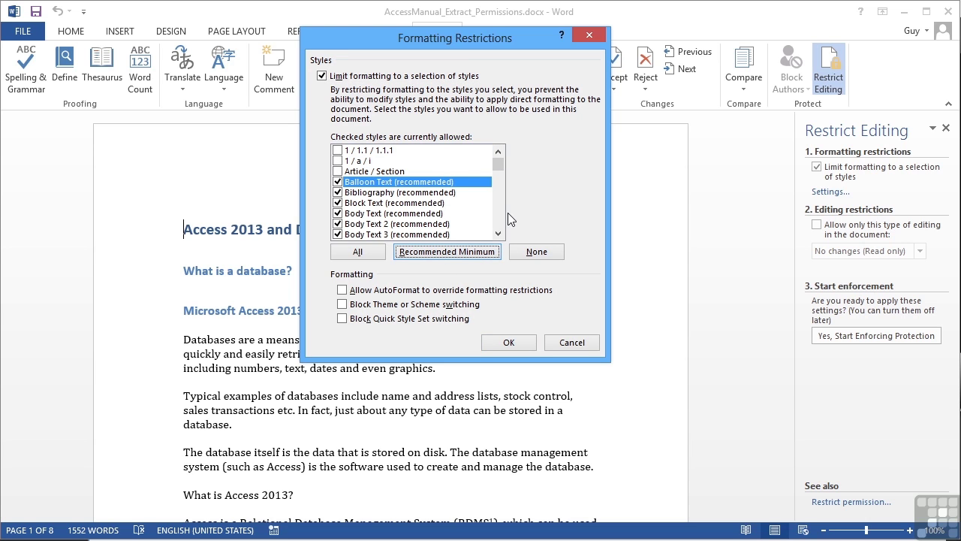
pyautogui.click(536, 253)
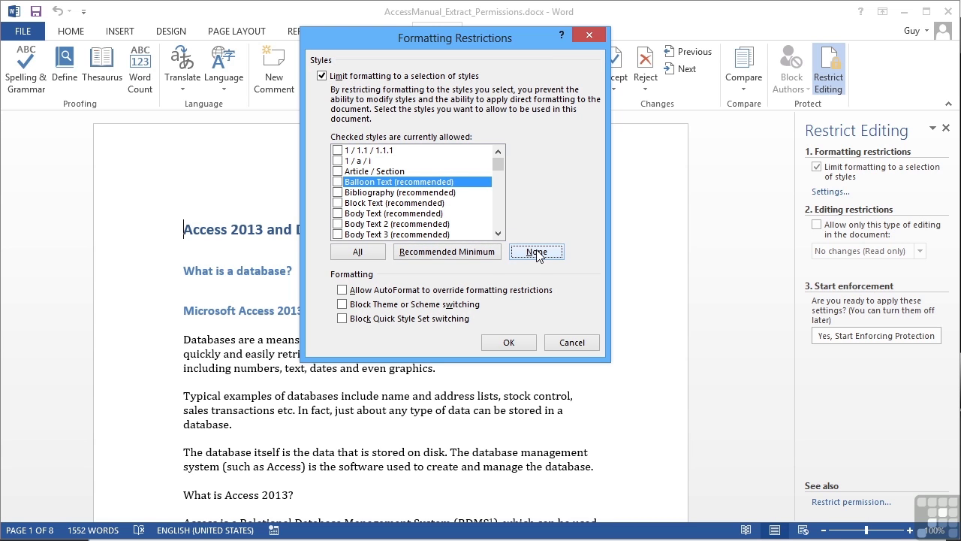
pyautogui.click(573, 344)
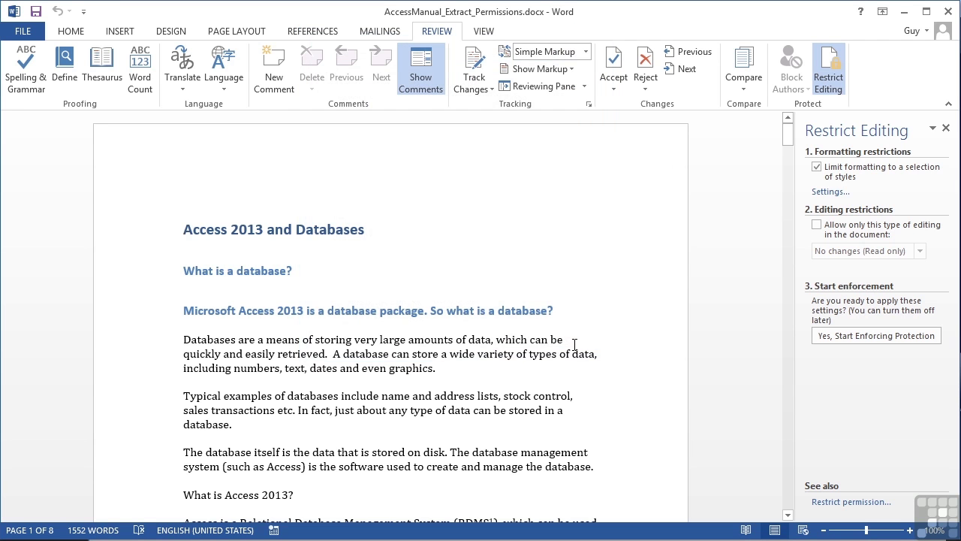
# - Untick the formatting limit and allow only 'No changes (Read only)' editing
pyautogui.click(816, 168)
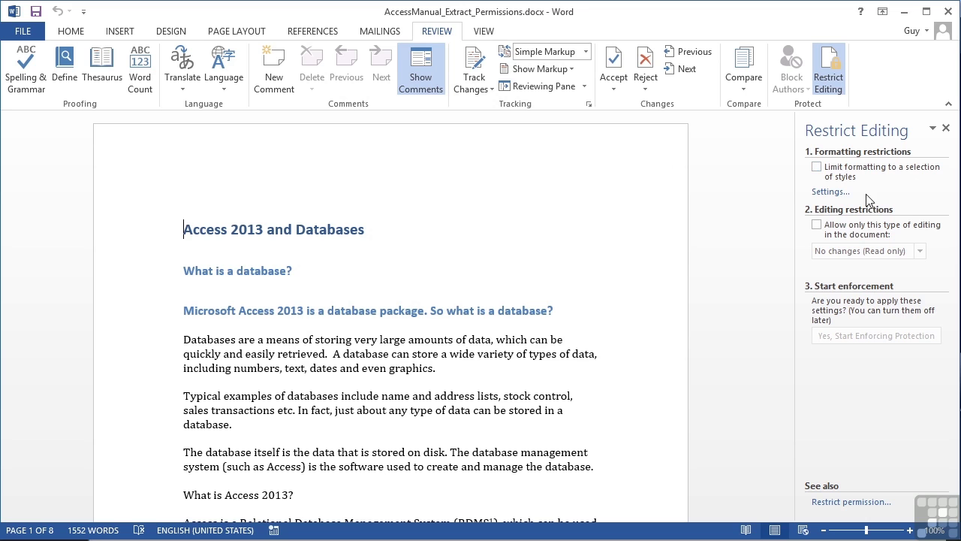
pyautogui.click(817, 225)
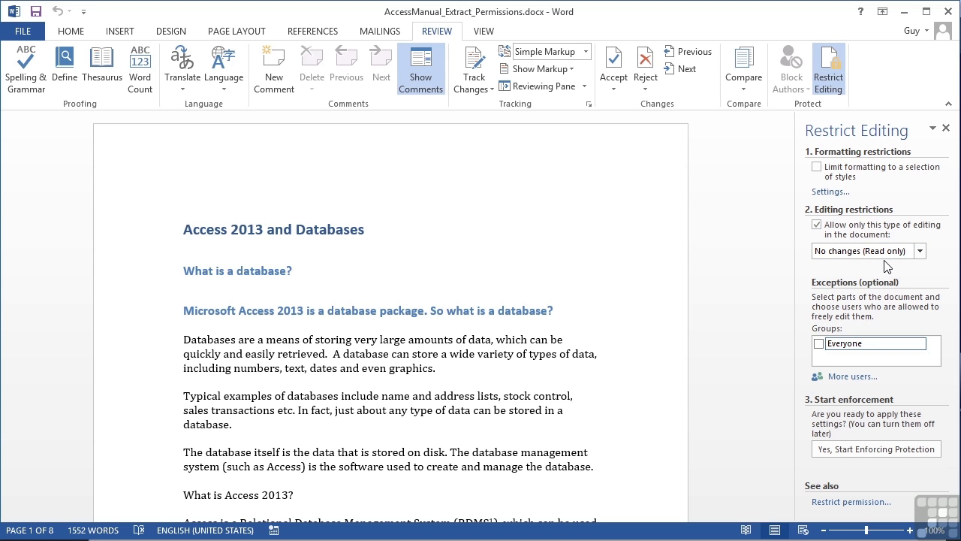
pyautogui.click(920, 253)
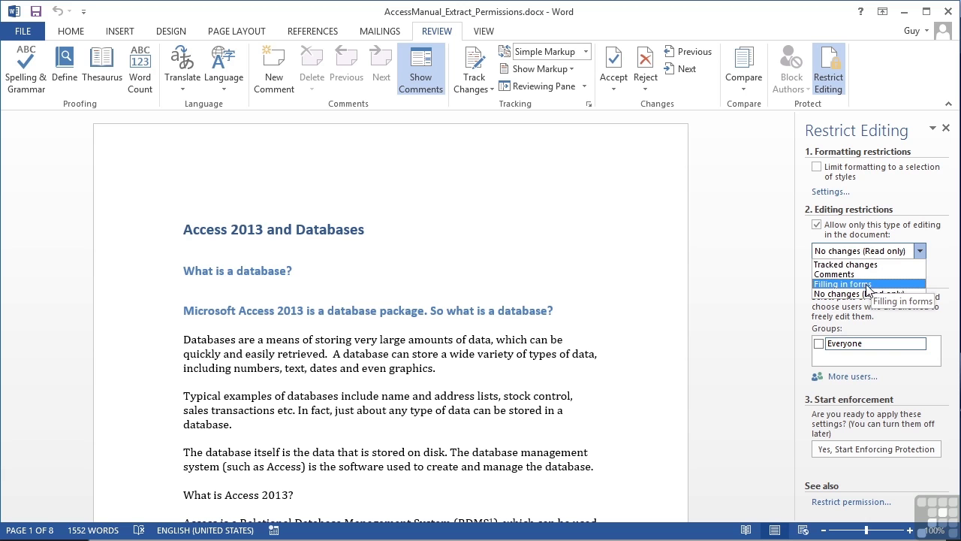
pyautogui.click(937, 255)
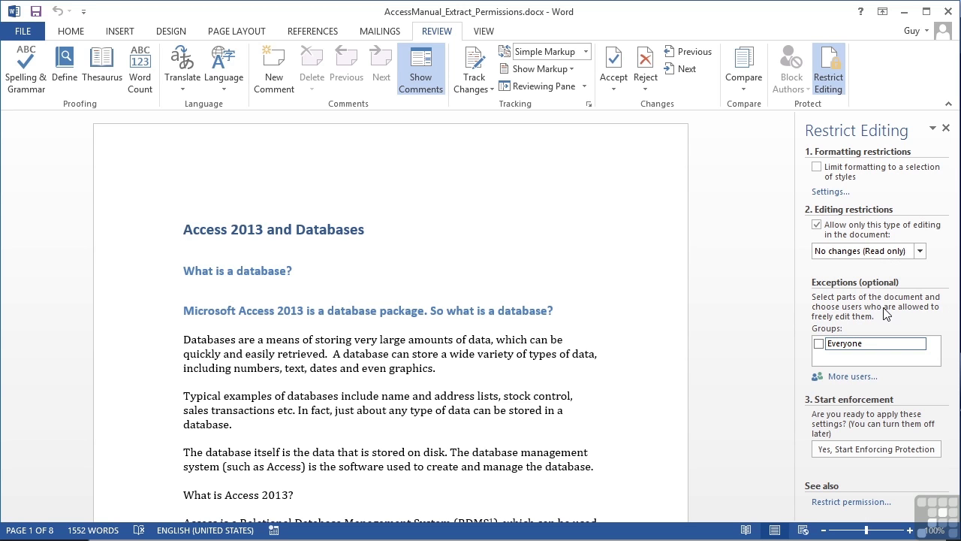
# - Select the paragraphs 'Databases are a means…' through '…manage the database.' and tick Everyone under Exceptions
pyautogui.click(183, 342)
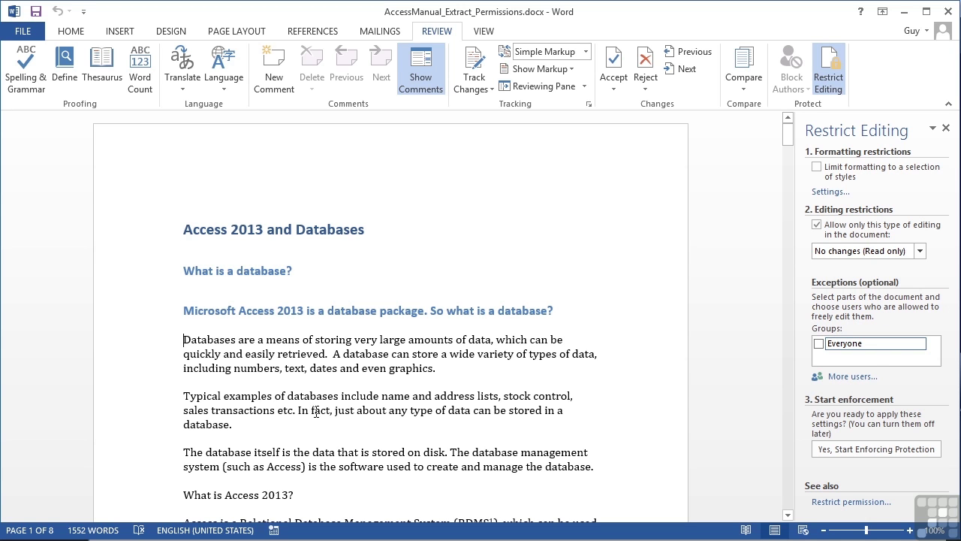
pyautogui.hotkey('shift', 'Down')
pyautogui.hotkey('shift', 'Down')
pyautogui.hotkey('shift', 'Down')
pyautogui.hotkey('shift', 'Down')
pyautogui.hotkey('shift', 'Down')
pyautogui.hotkey('shift', 'Down')
pyautogui.hotkey('shift', 'Down')
pyautogui.hotkey('shift', 'Down')
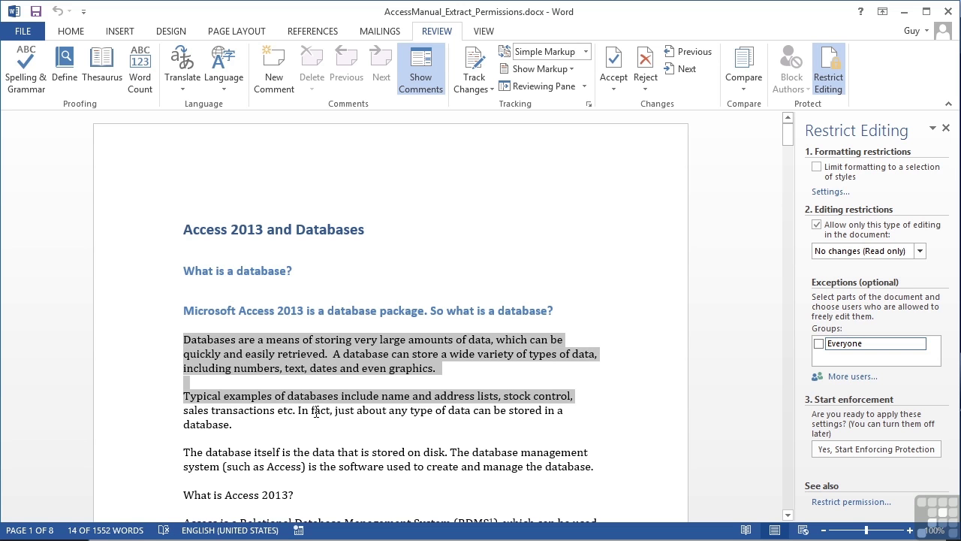
pyautogui.hotkey('shift', 'Down')
pyautogui.hotkey('shift', 'Down')
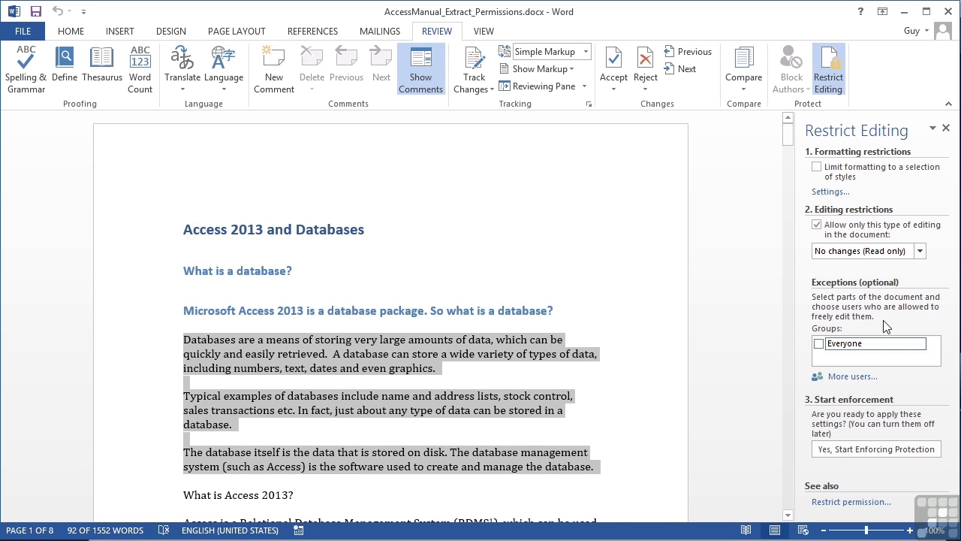
pyautogui.click(819, 343)
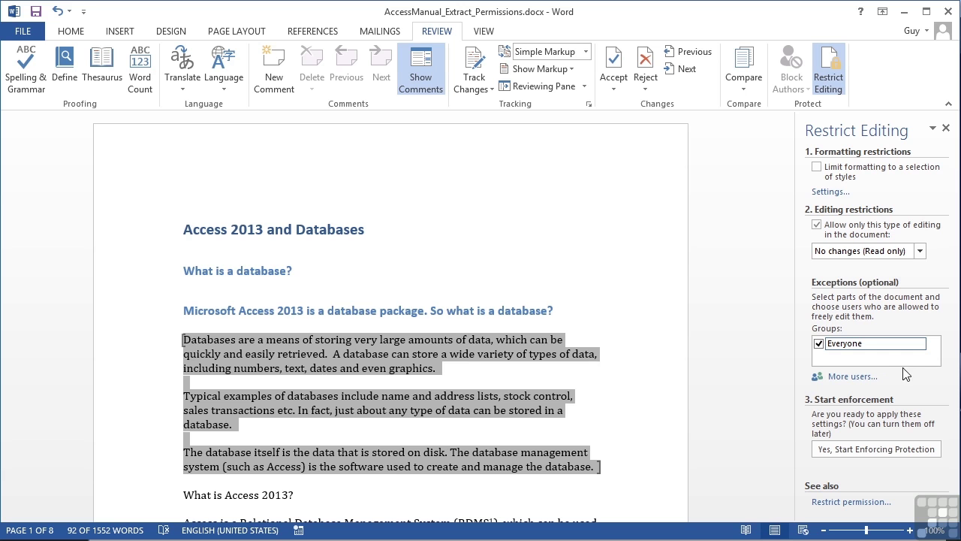
pyautogui.click(608, 471)
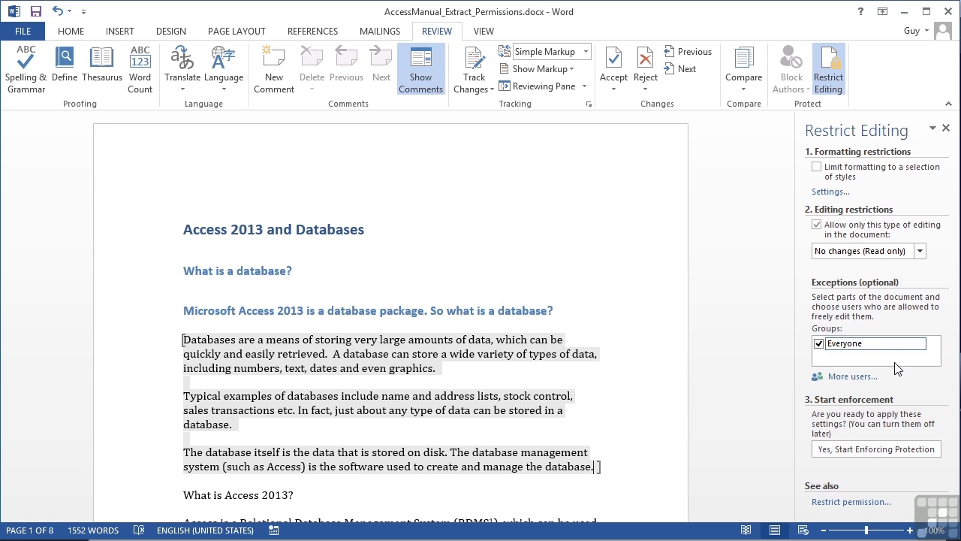
# - Start enforcing protection, entering and confirming the protection password
pyautogui.click(864, 451)
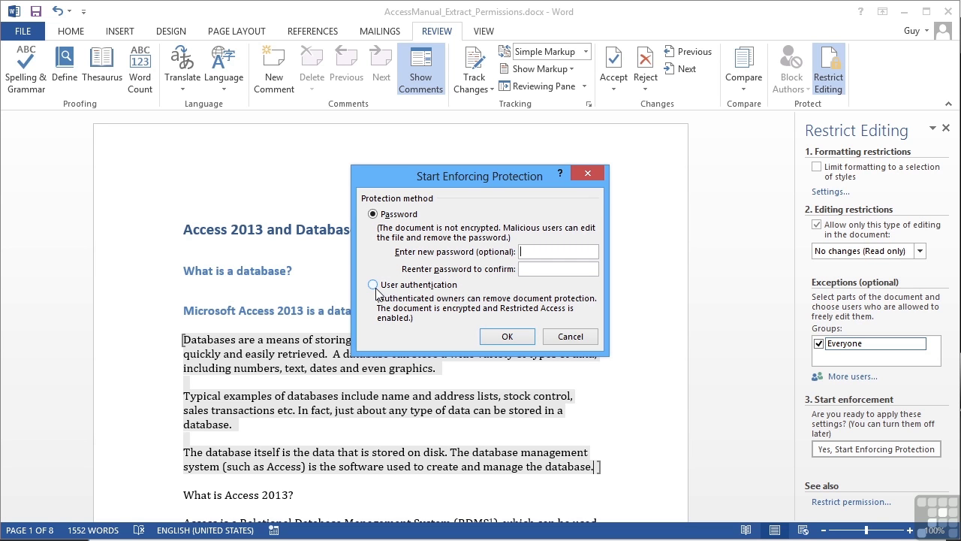
pyautogui.click(543, 249)
pyautogui.write('abc')
pyautogui.press('Tab')
pyautogui.write('abc')
pyautogui.click(508, 336)
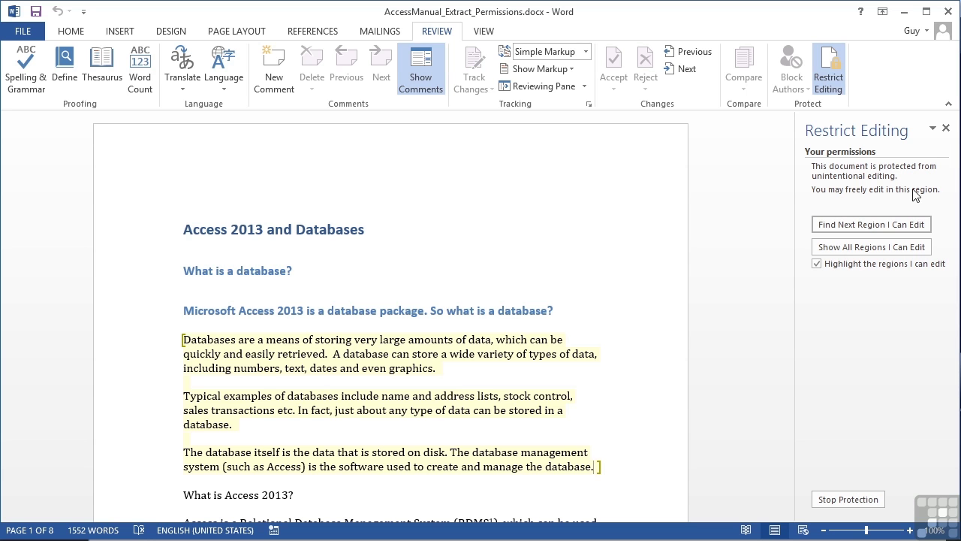
# - Try editing in the exception paragraphs and in read-only text, then use Find Next Region I Can Edit
pyautogui.click(608, 334)
pyautogui.scroll(-4, 607, 334)
pyautogui.click(403, 356)
pyautogui.scroll(-4, 420, 356)
pyautogui.scroll(5, 421, 357)
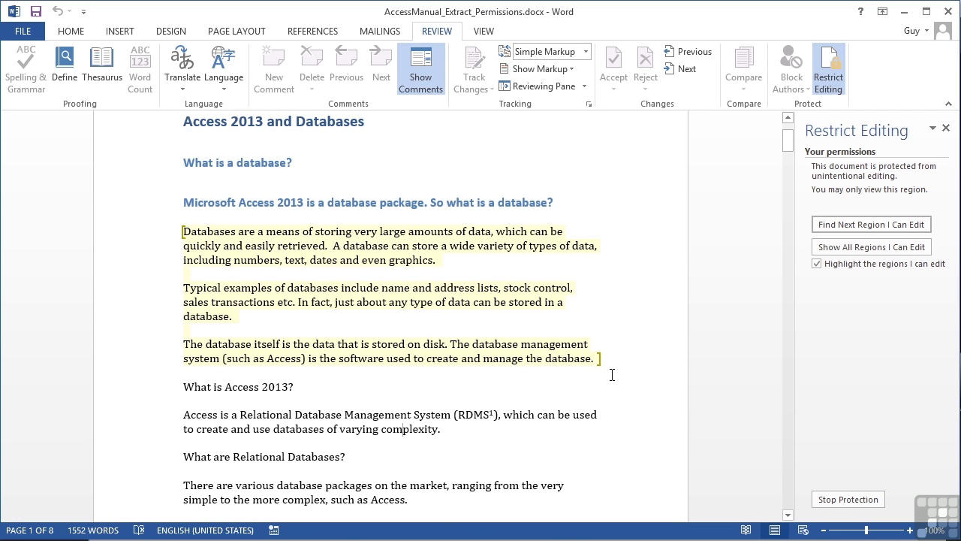
pyautogui.click(860, 228)
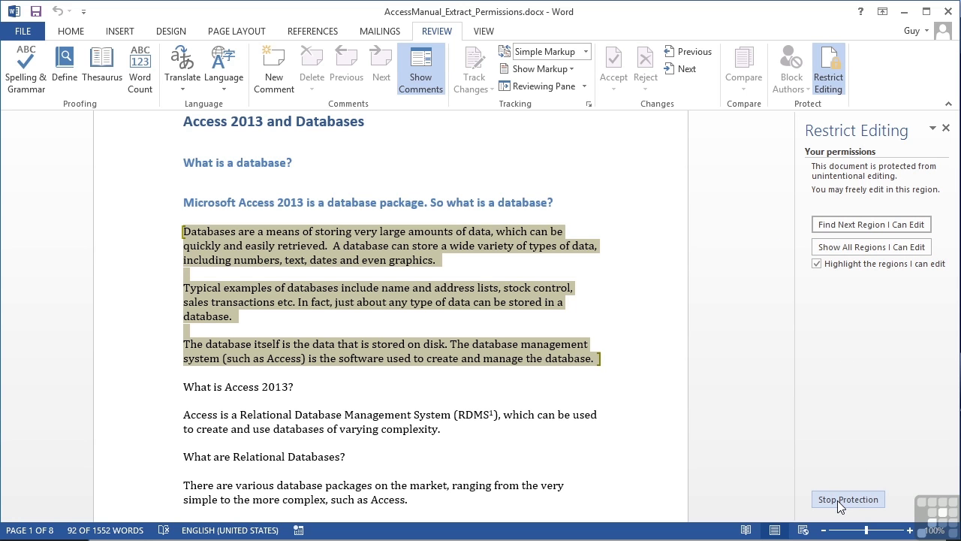
# - Stop protection with the password, untick the editing restriction, and confirm removing the Everyone exceptions
pyautogui.click(829, 84)
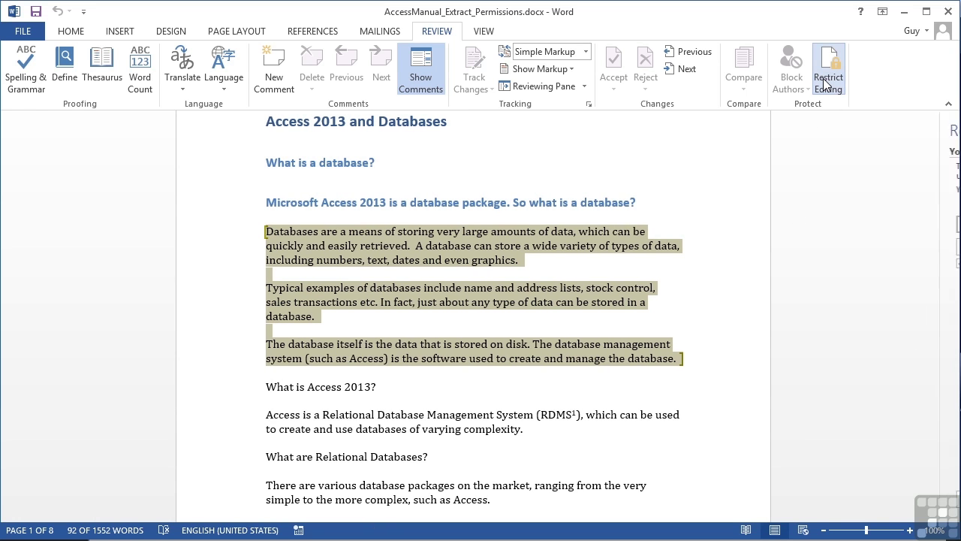
pyautogui.click(825, 84)
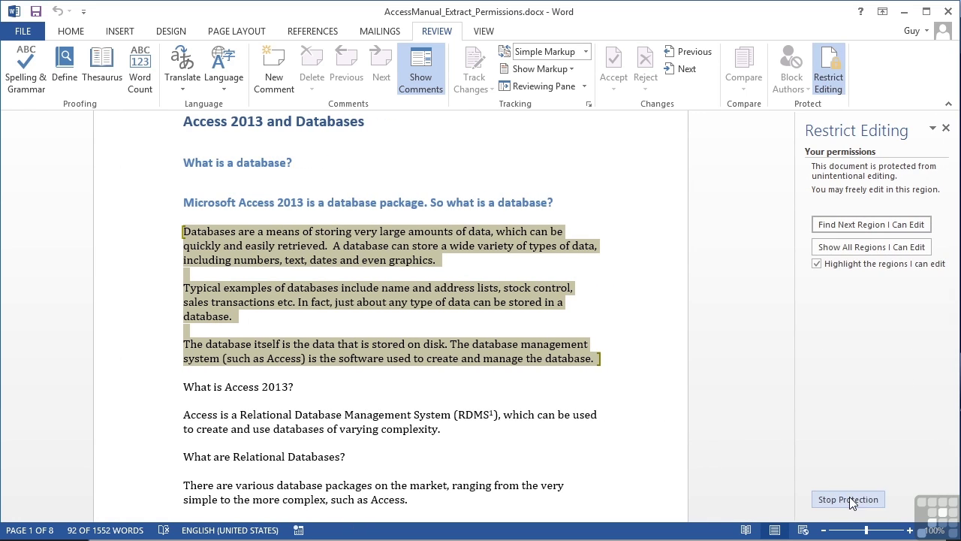
pyautogui.click(848, 499)
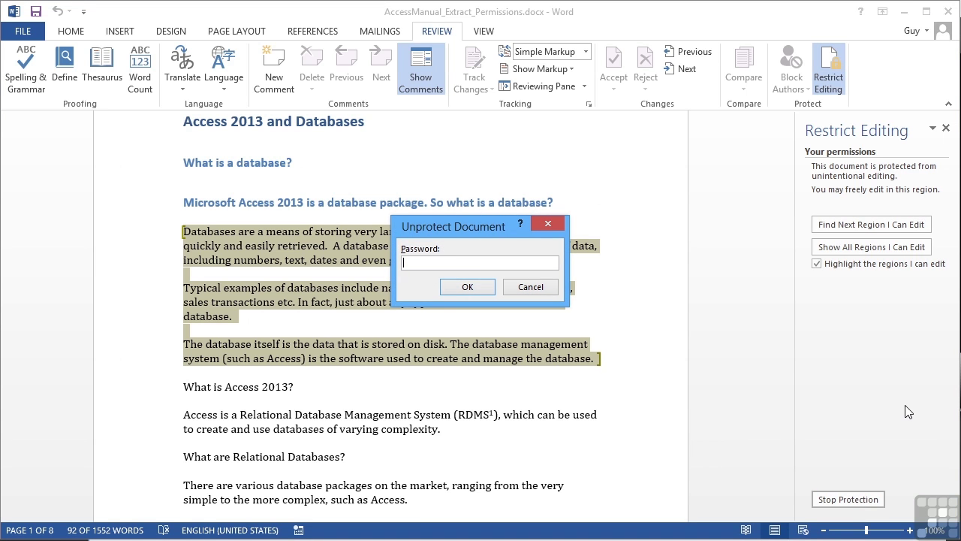
pyautogui.write('abc')
pyautogui.click(467, 286)
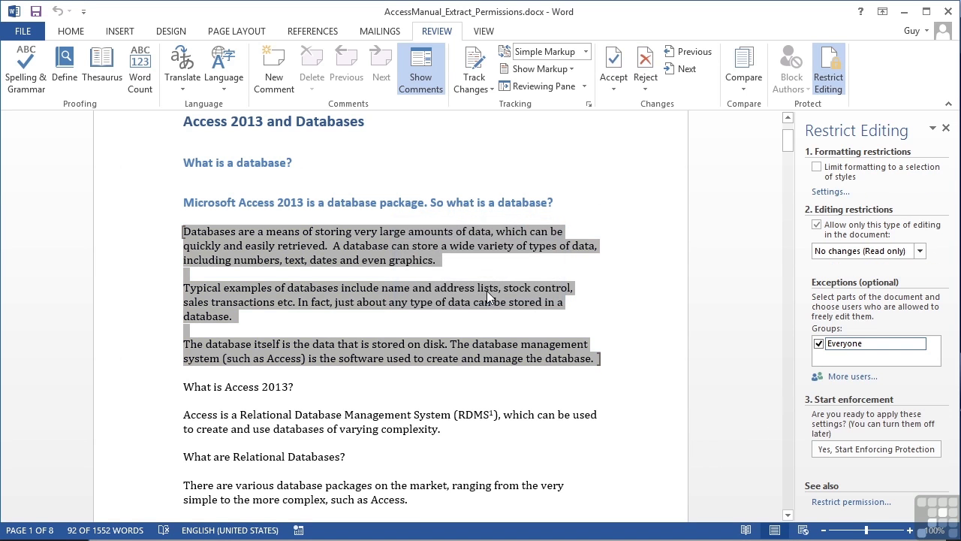
pyautogui.click(817, 224)
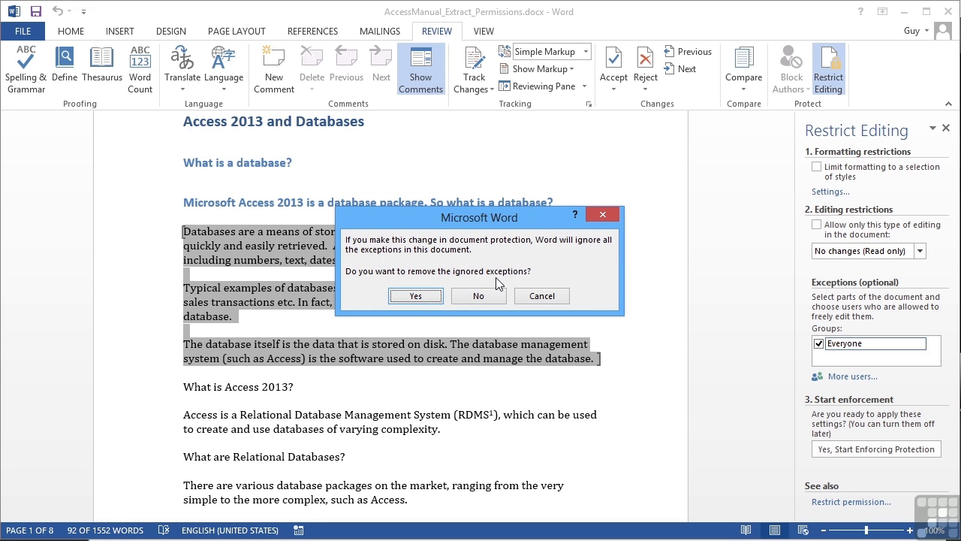
pyautogui.click(428, 296)
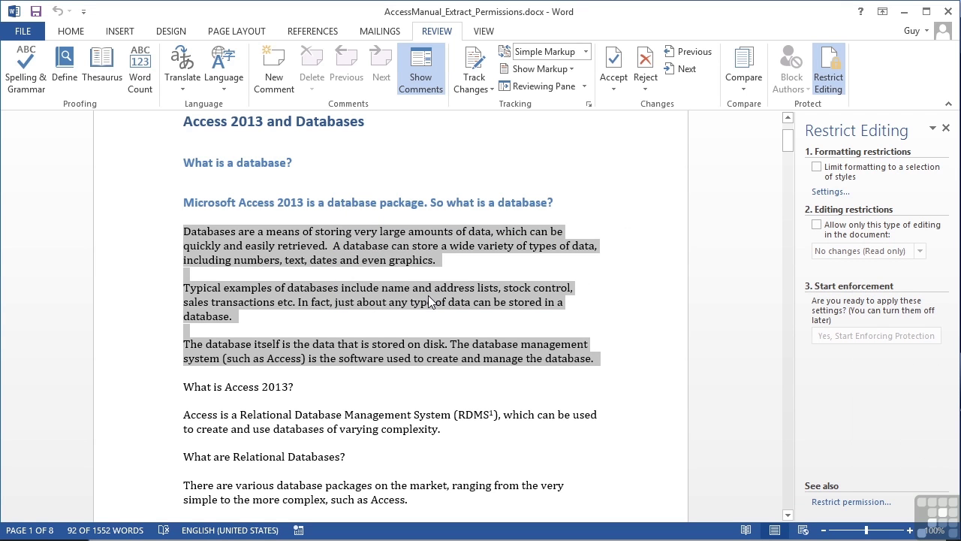
pyautogui.click(615, 366)
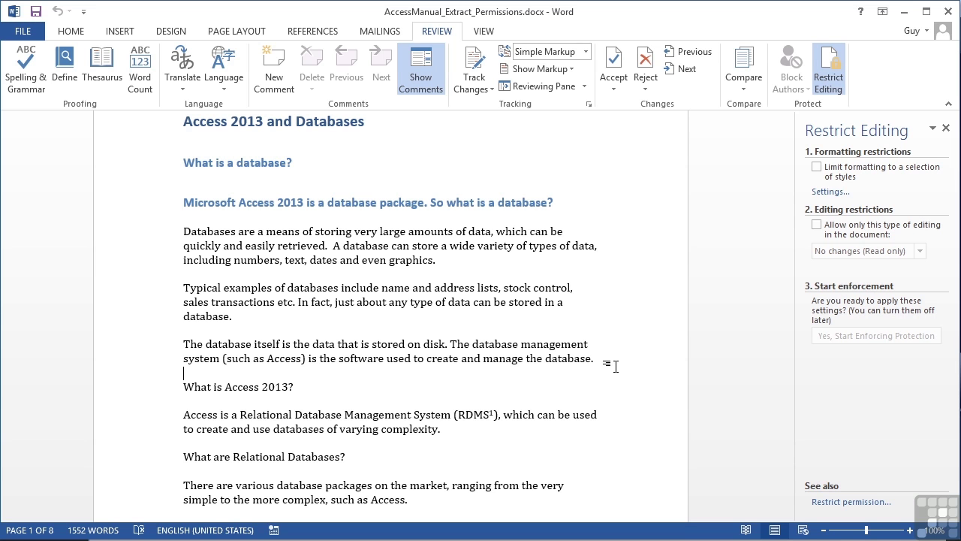
pyautogui.click(833, 86)
pyautogui.click(835, 88)
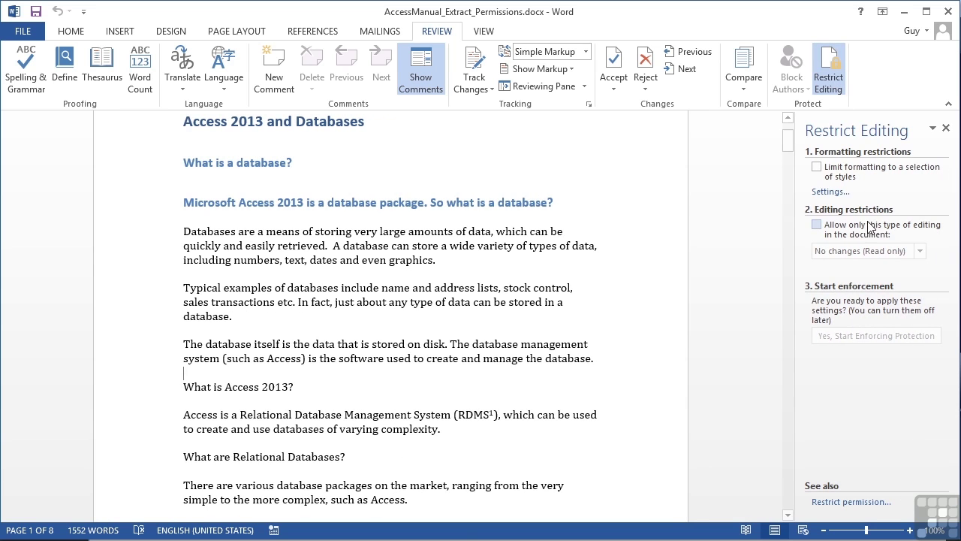